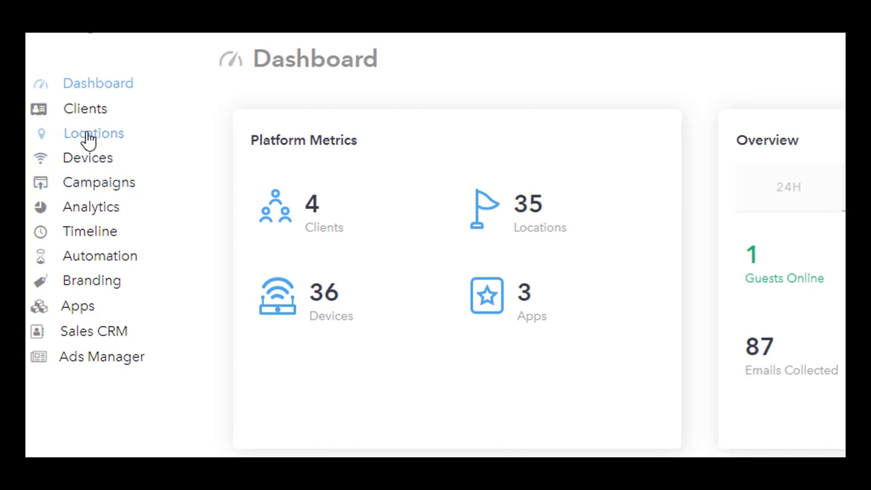
- Create a new campaign and choose the branding layout with the logo placed above the header image
left_click(108, 184)
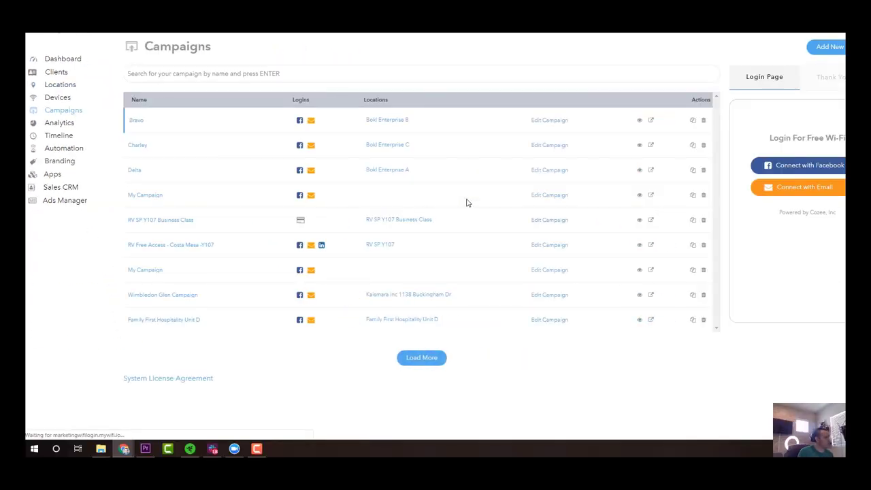
left_click(838, 48)
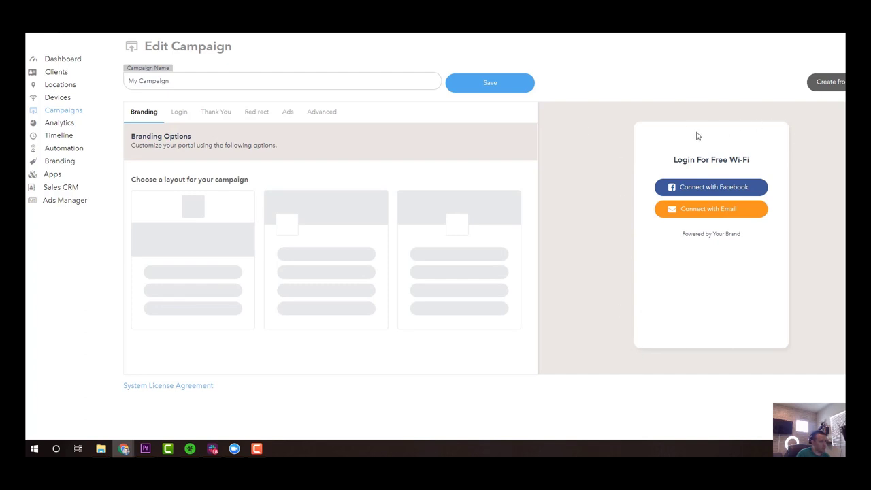
left_click(177, 114)
left_click(144, 111)
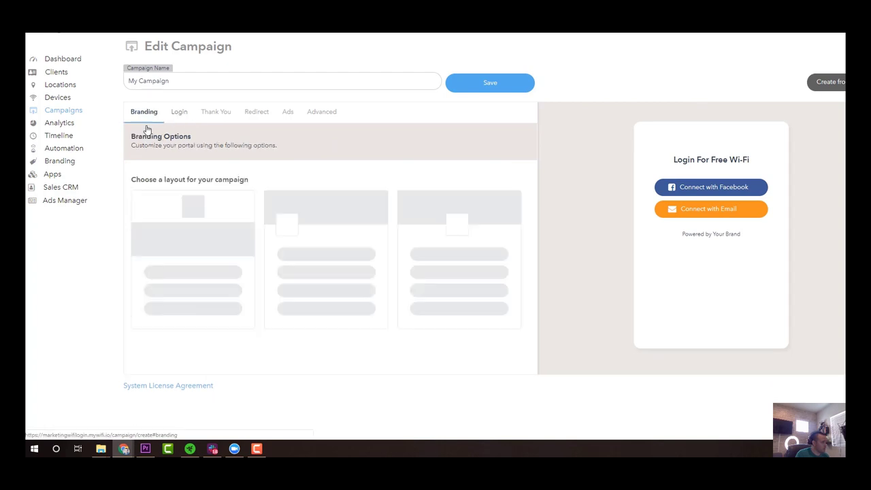
left_click(230, 231)
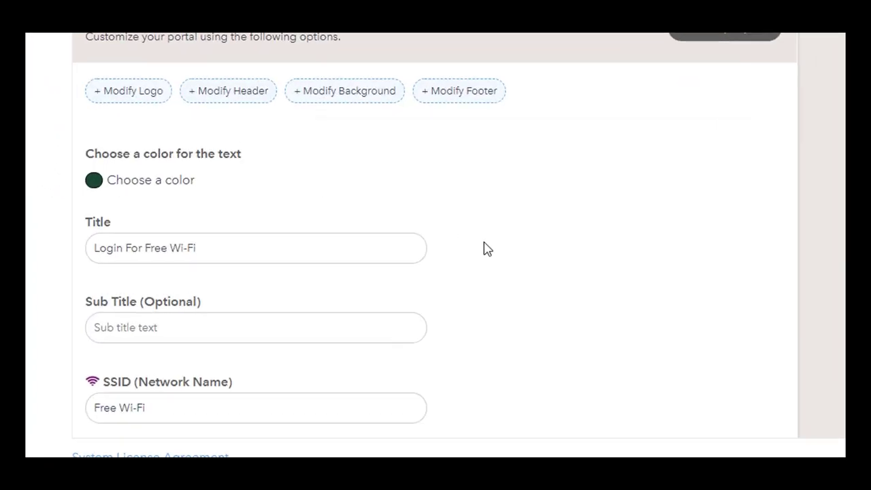
- Set the portal title to "Here is the Custom" and the SSID network name to "YOUR BUSINESS FREE WIFI"
double_click(232, 251)
triple_click(232, 251)
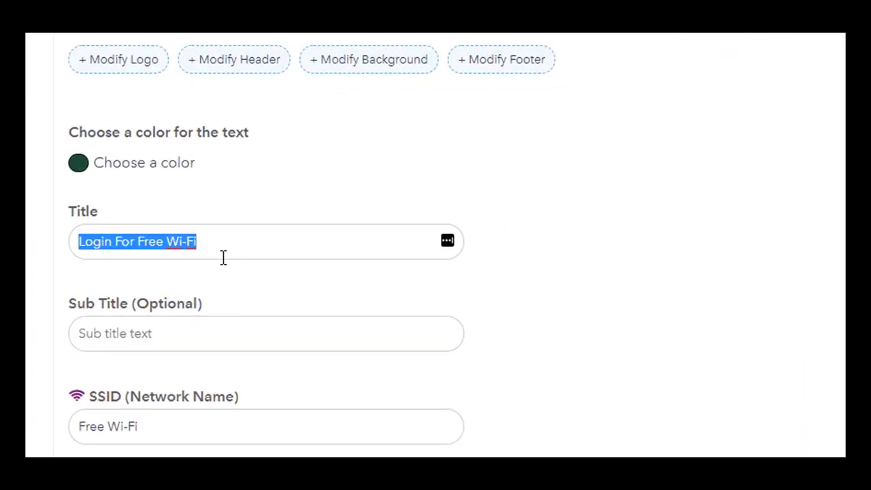
type("Here is the Cust")
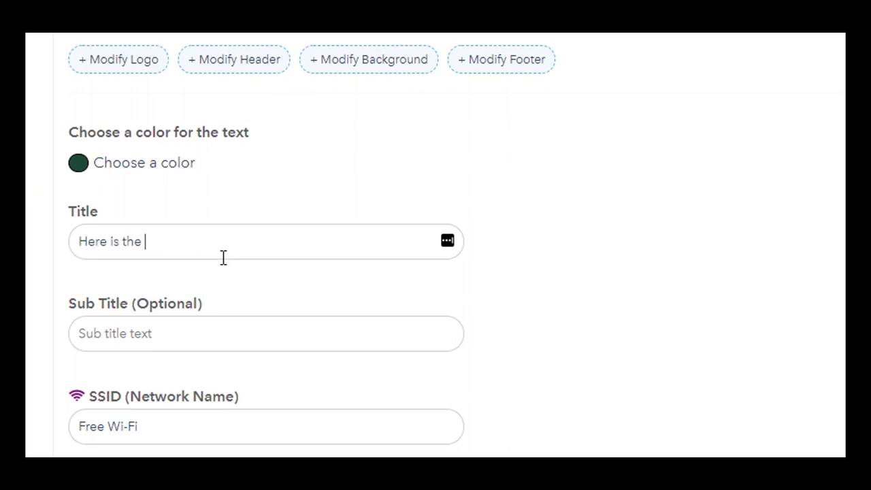
type("om")
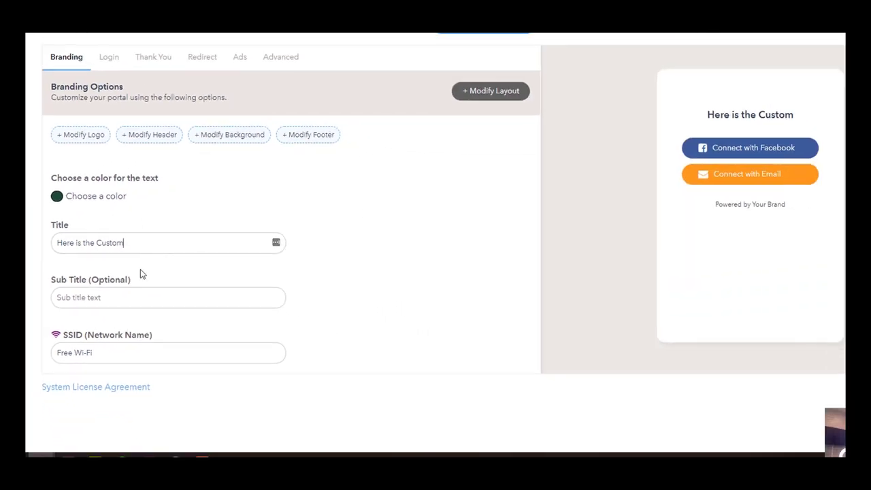
triple_click(118, 359)
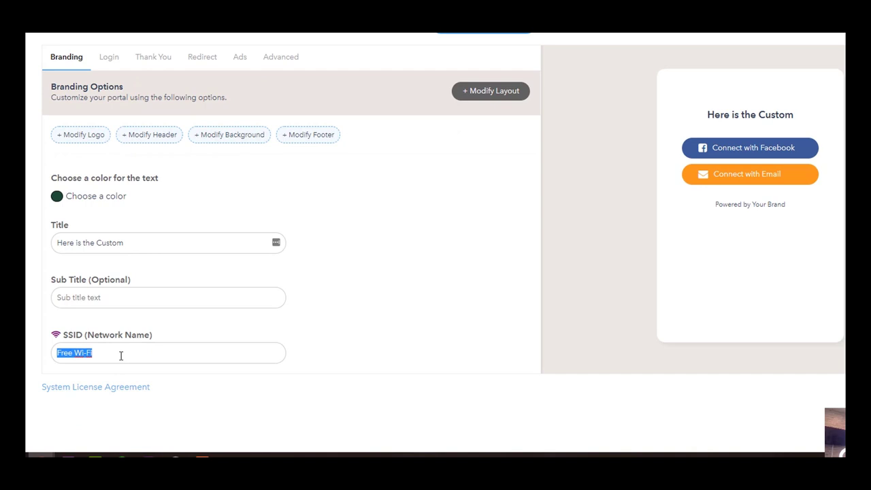
type("YOUR BUSINESS FREE WIFI")
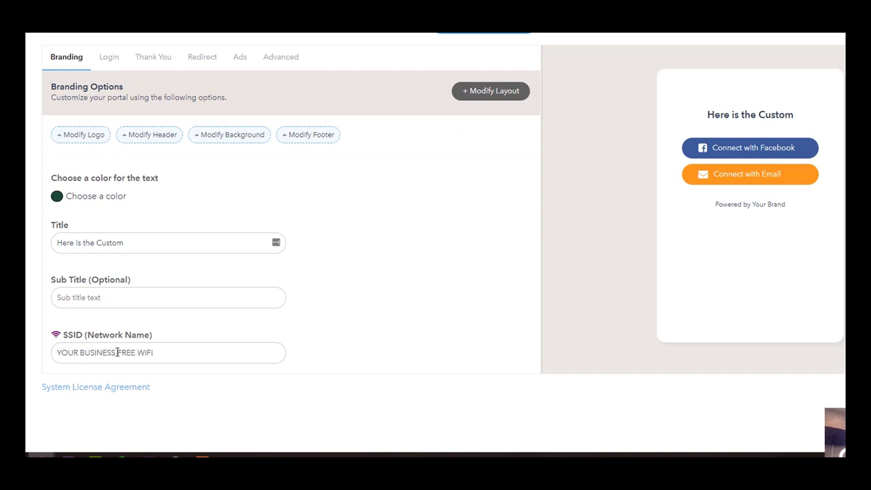
left_click(97, 137)
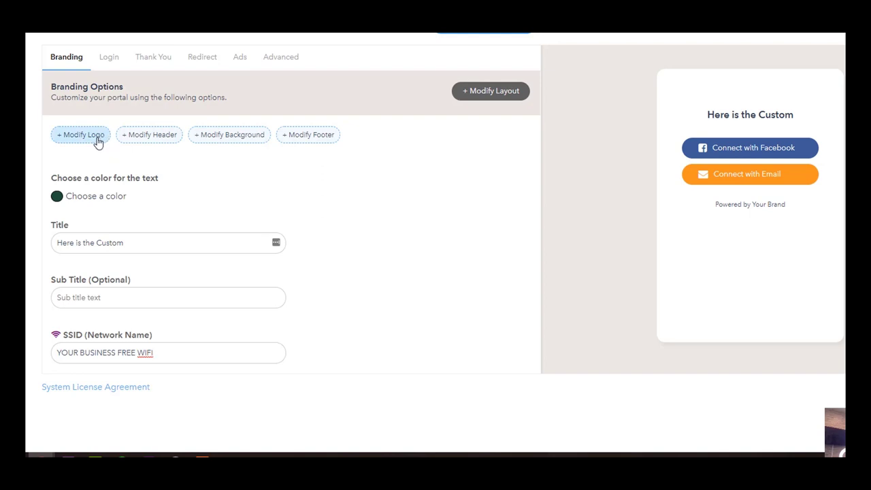
left_click(137, 141)
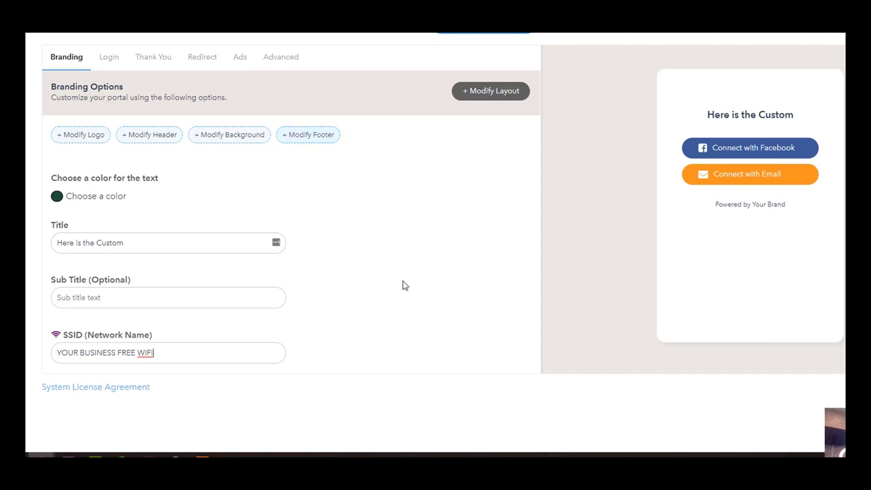
- Try enabling credit card login in the campaign's login options, then cancel its payment setup
left_click(101, 59)
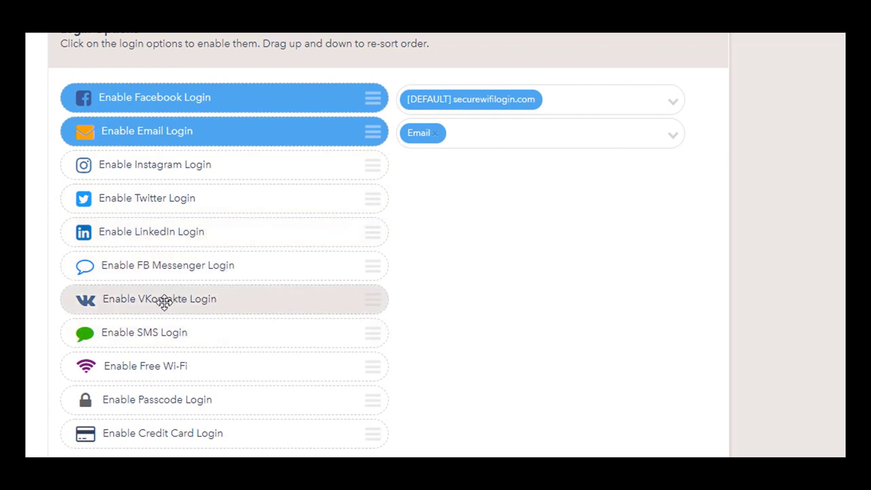
left_click(172, 434)
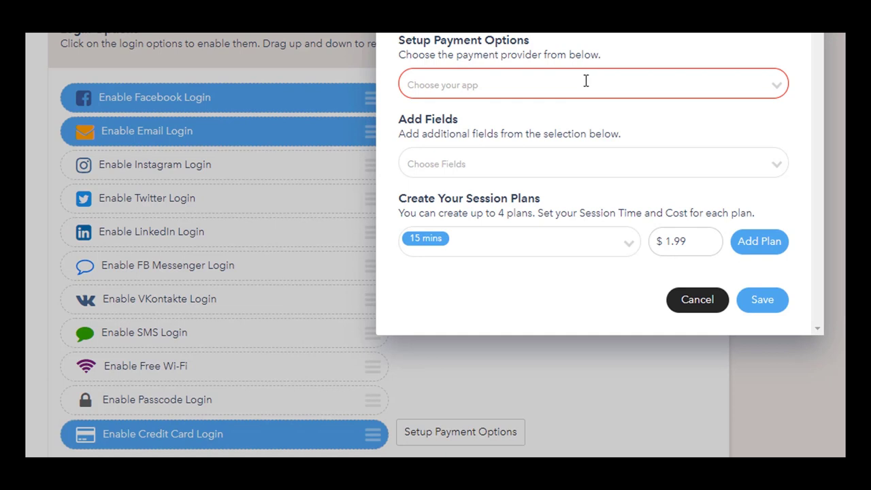
left_click(683, 308)
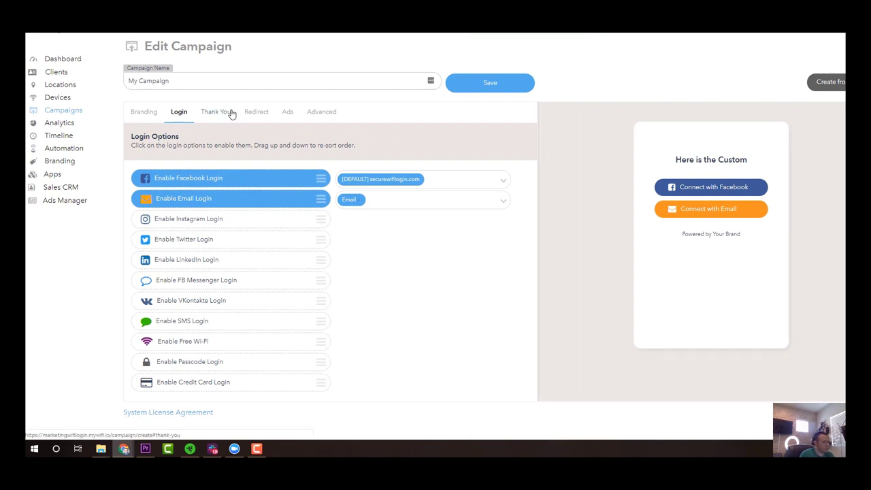
- Add a Facebook Like Box for the page maverickdigitalmarketing to the Thank You page and refresh its preview
left_click(232, 113)
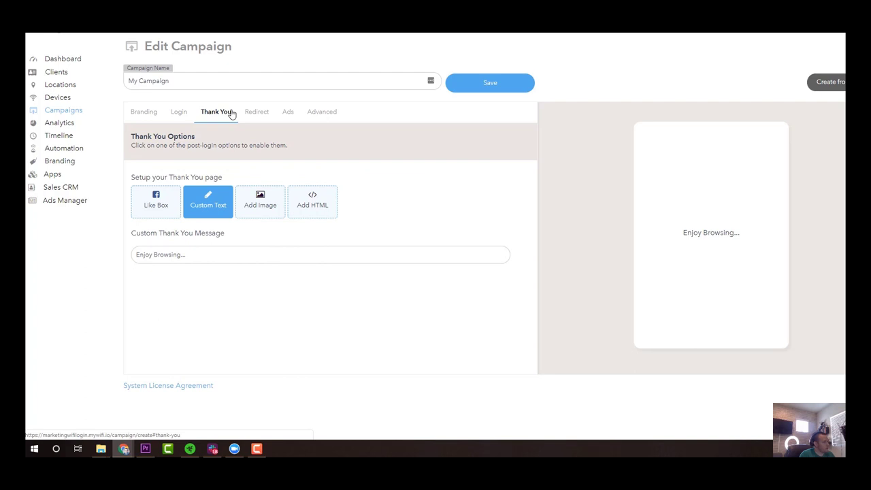
left_click(168, 202)
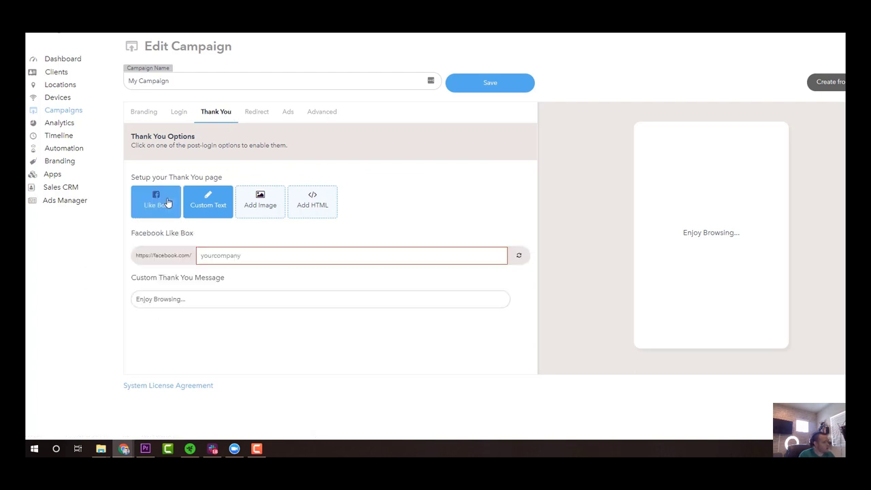
left_click(247, 257)
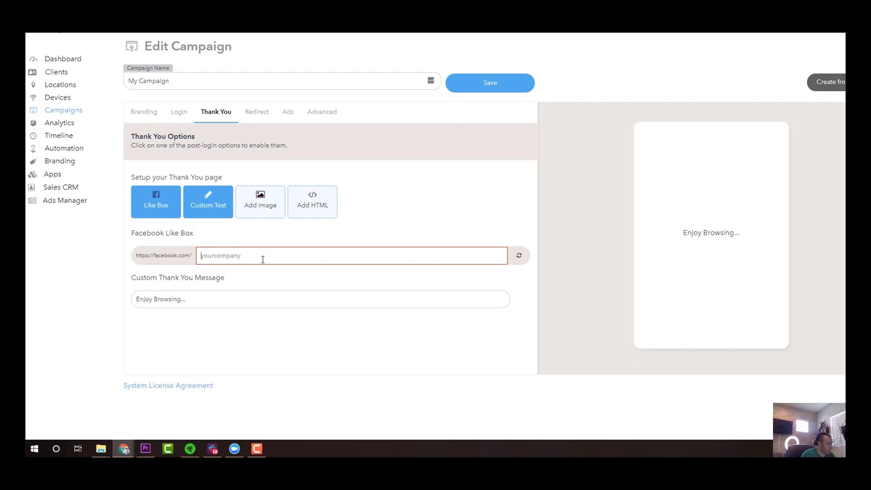
type("maverickdigit")
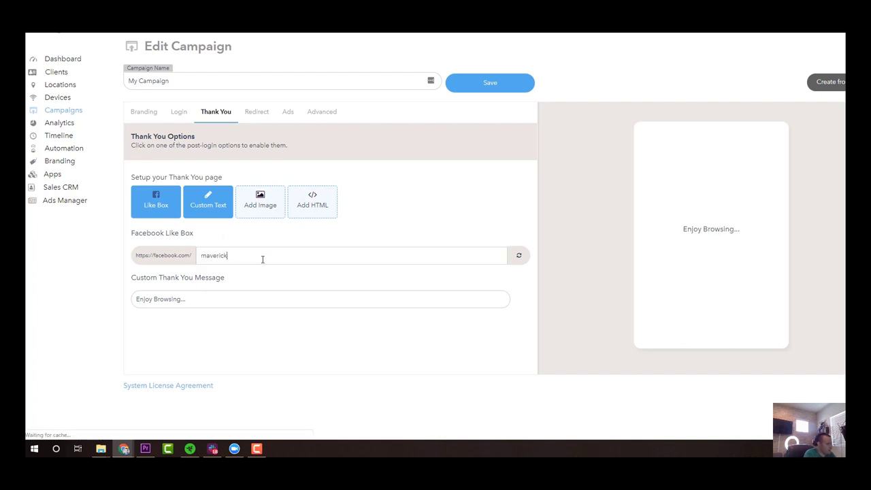
type("almarketing")
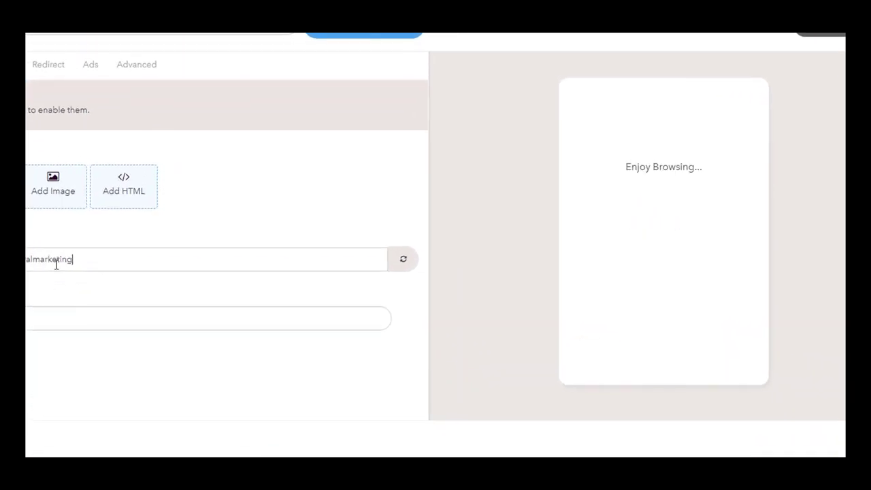
left_click(408, 265)
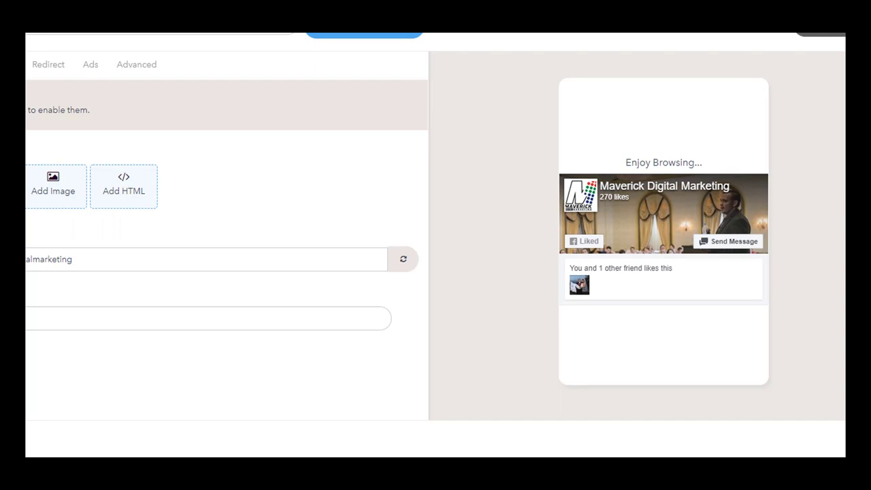
- Change the custom thank-you message to "Like Our Page and Receive a Free Appetizer"
type("Likje")
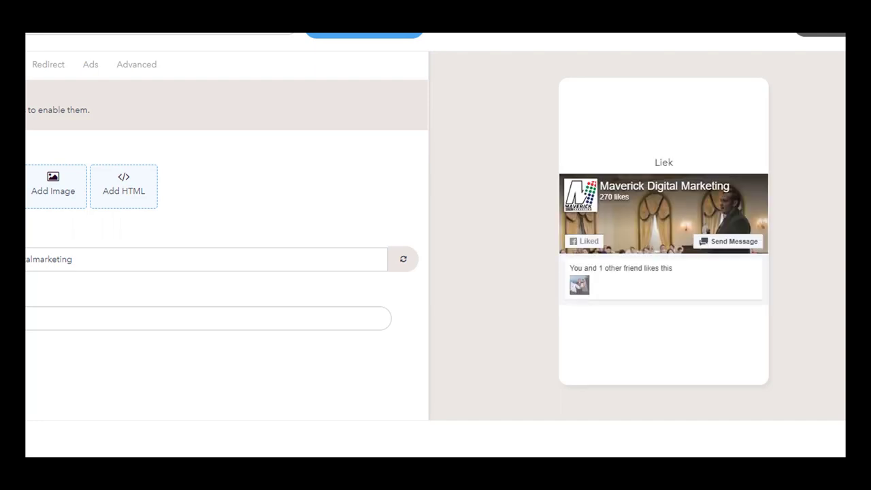
key("BackSpace")
key("BackSpace")
type("e Ou")
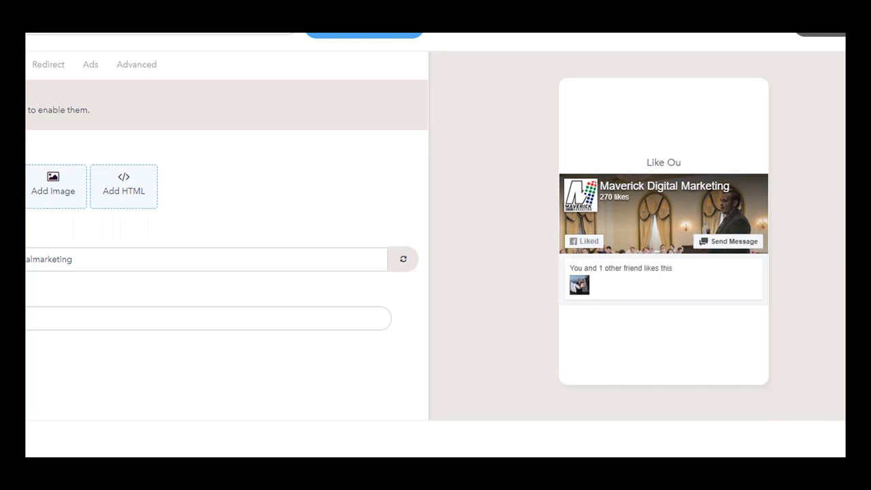
type("r Page and Recei")
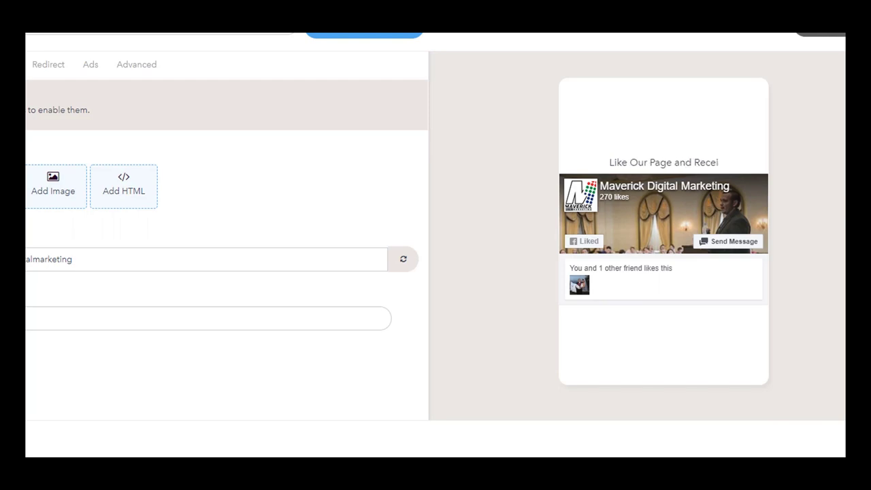
type("ve a Free")
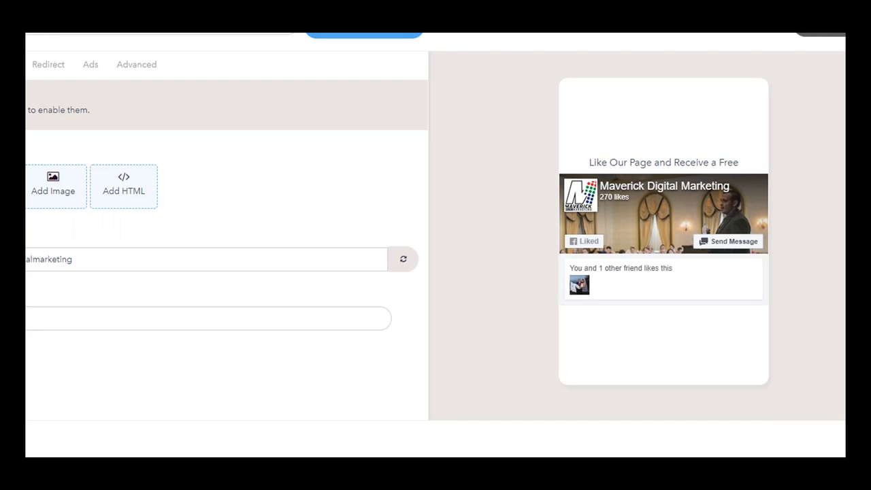
type(" Appetizer")
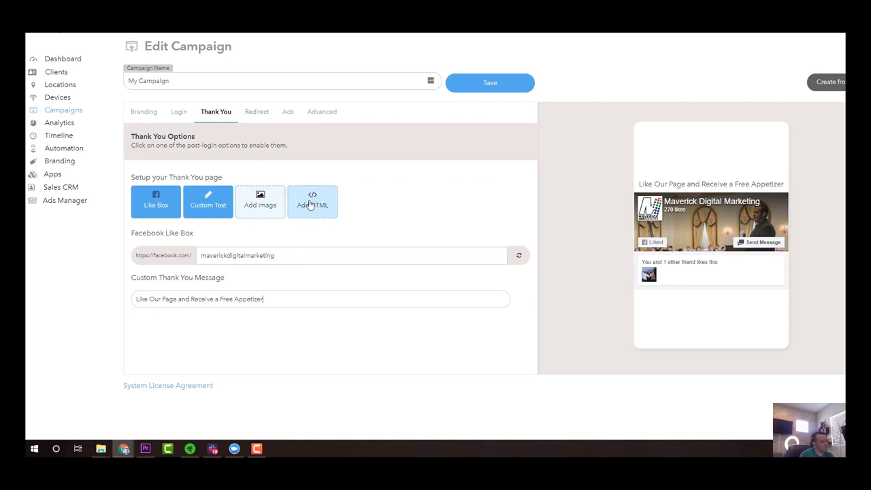
- Enable redirecting guests after a successful Wi-Fi connection in the campaign's redirect options
left_click(254, 115)
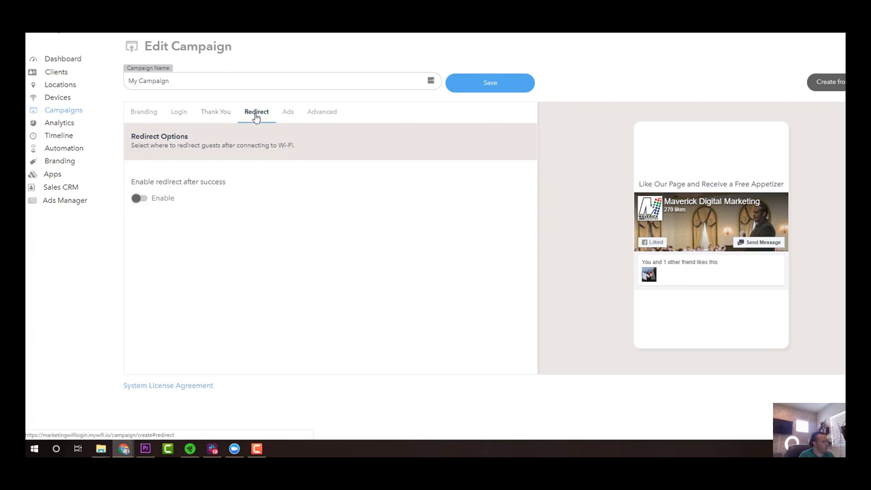
left_click(139, 198)
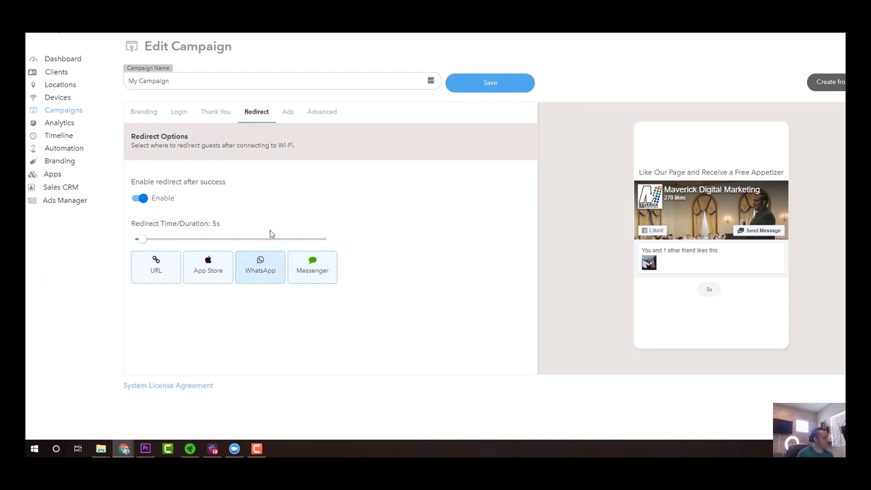
- Review the campaign's advertisement settings and its advanced options down to the conversion pixel field
left_click(286, 113)
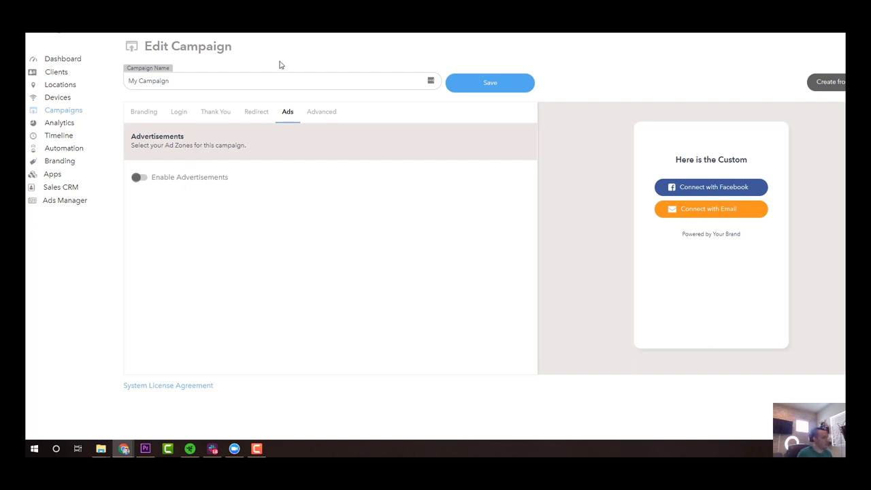
left_click(325, 113)
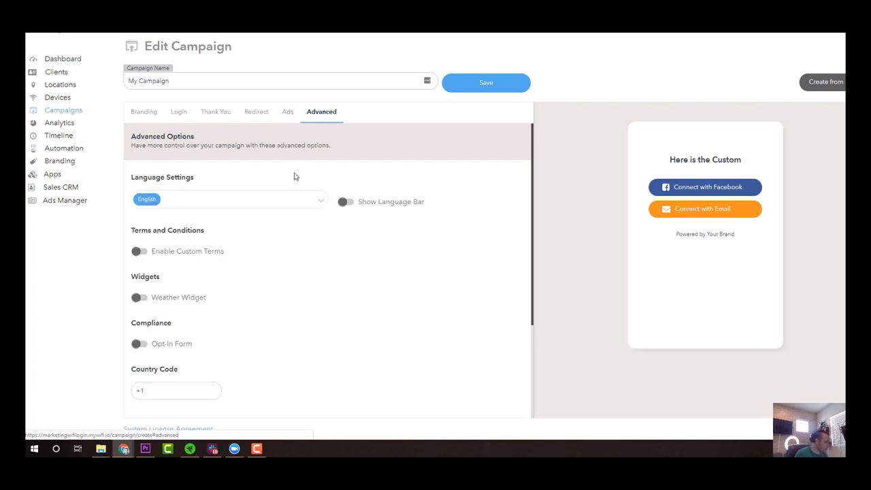
scroll(338, 224, "down", 1)
scroll(323, 241, "down", 1)
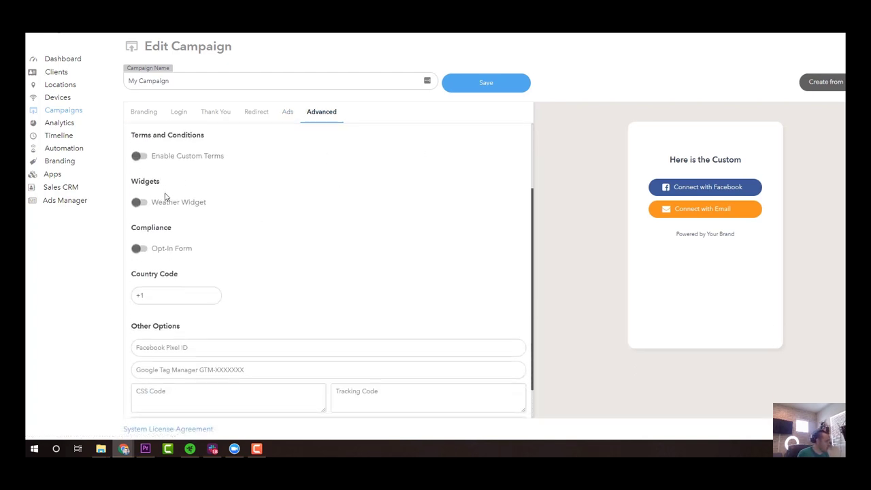
scroll(167, 195, "down", 1)
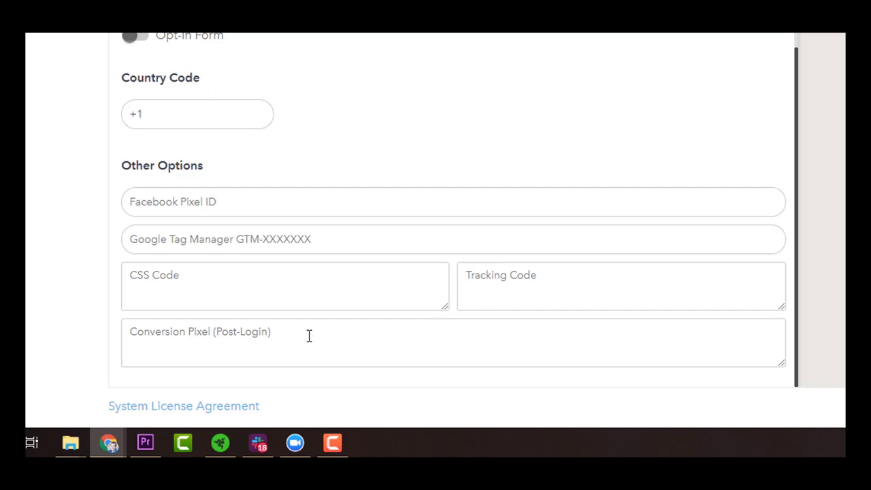
left_click(311, 343)
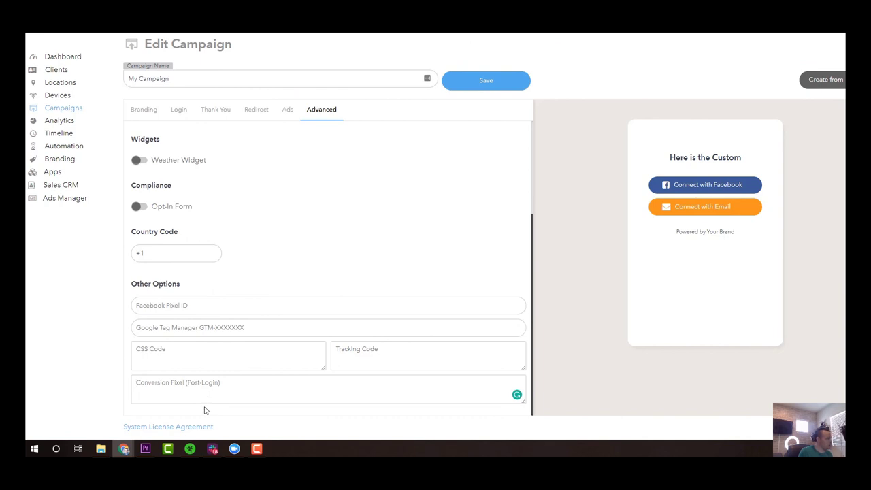
- Open the guest timeline and look through the recent Wi-Fi login entries
left_click(58, 136)
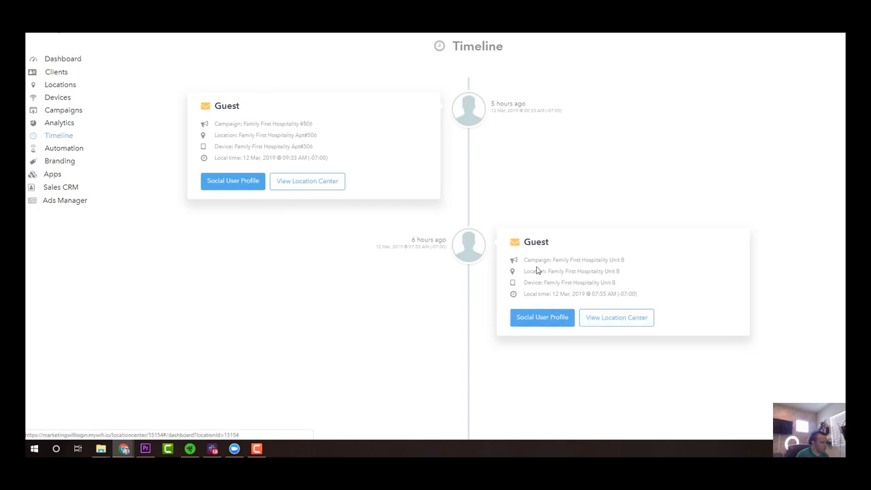
scroll(536, 270, "down", 10)
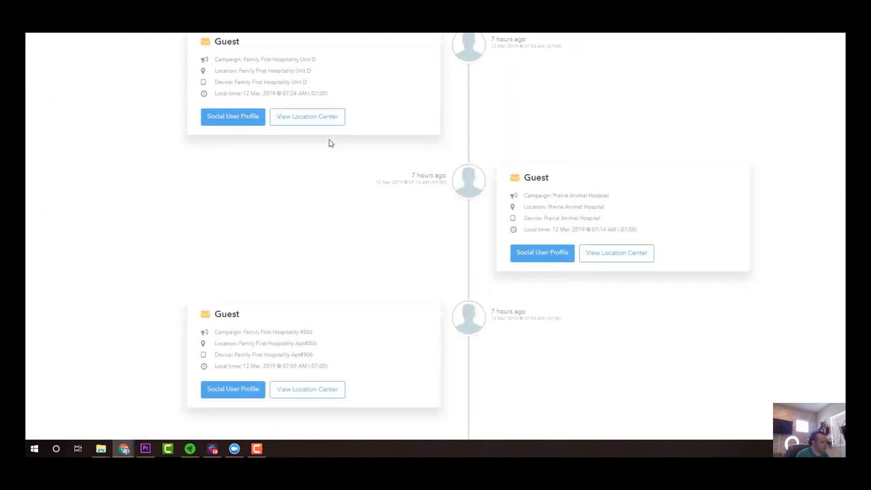
scroll(328, 143, "down", 15)
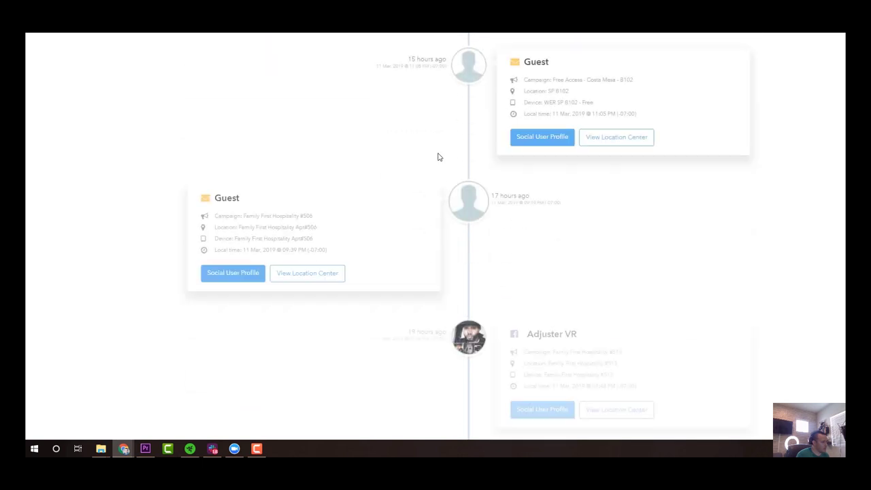
- Look through the older guest login entries in the timeline and return to the most recent ones
scroll(441, 160, "down", 2)
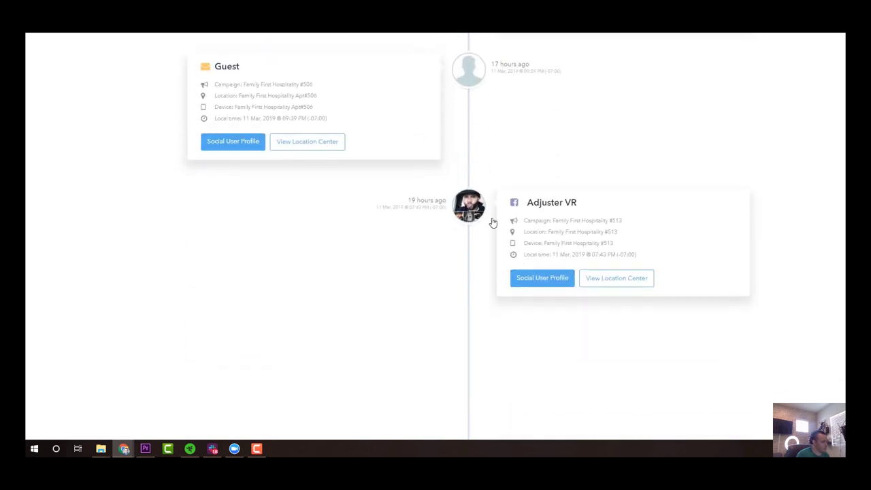
left_click(538, 279)
scroll(424, 171, "down", 4)
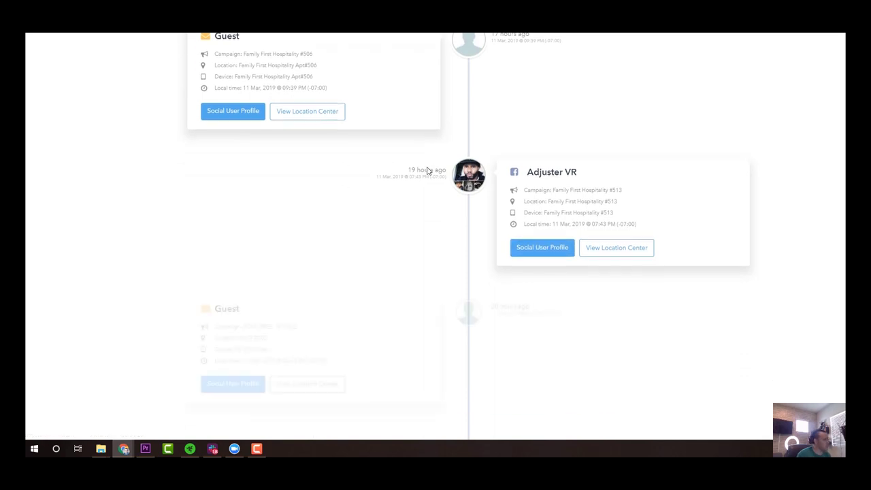
scroll(388, 129, "down", 10)
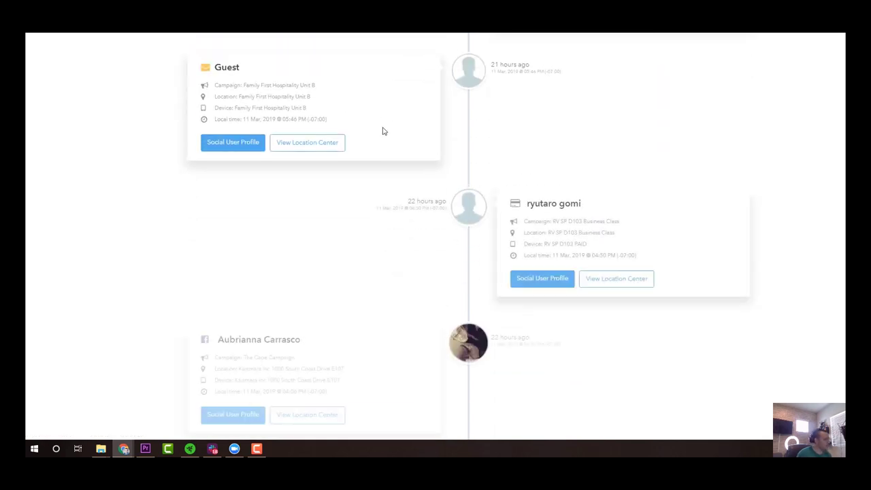
scroll(375, 126, "up", 3)
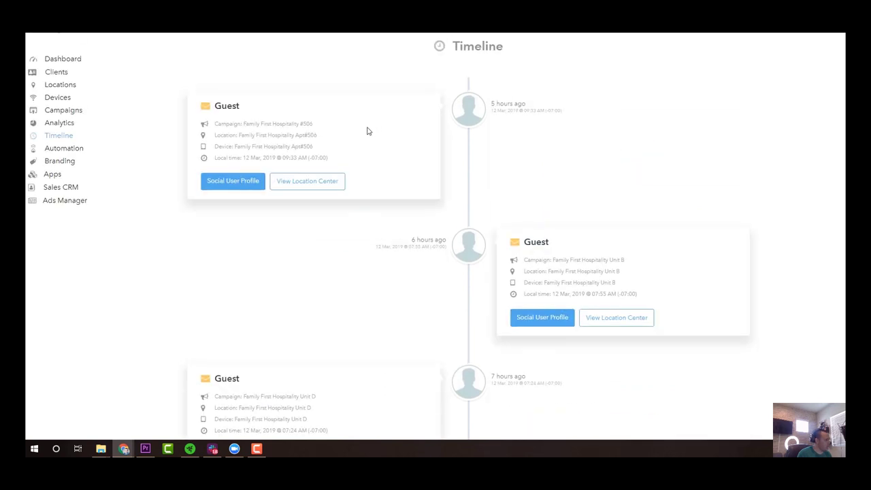
- Start a new user automation named "Example" for the Bokl Enterprise C location, covering all campaigns
left_click(71, 150)
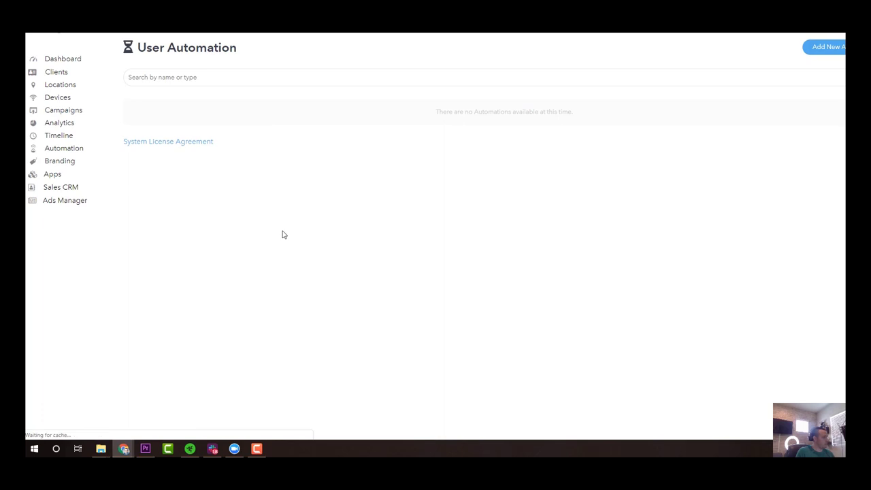
left_click(824, 46)
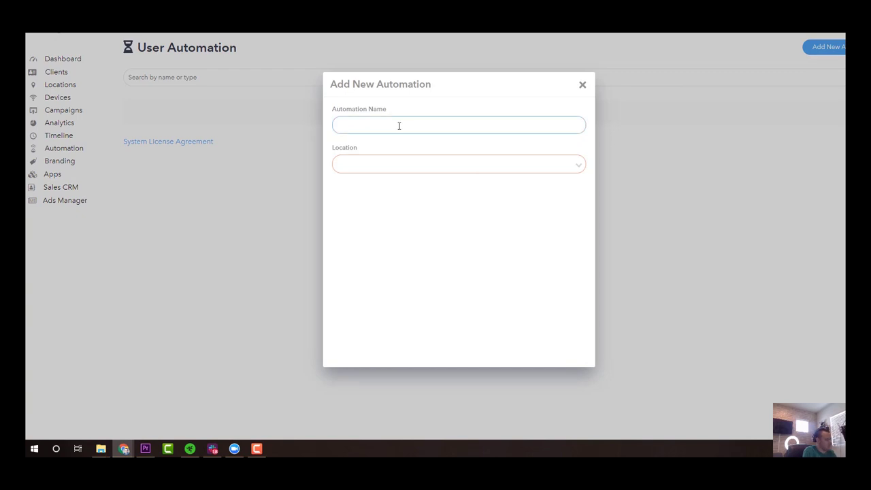
key("Tab")
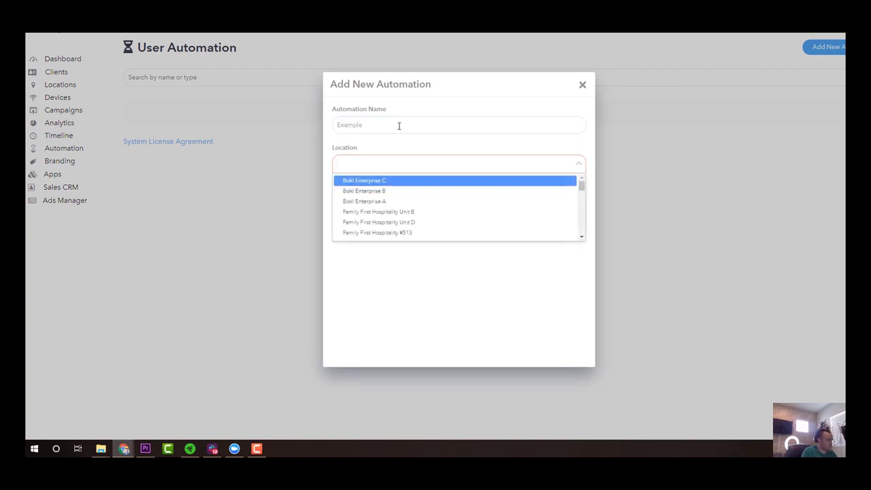
left_click(415, 180)
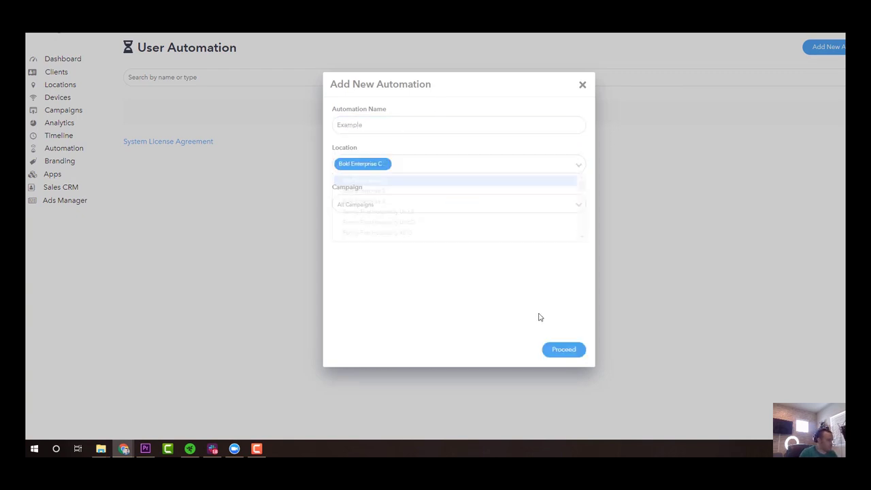
left_click(566, 350)
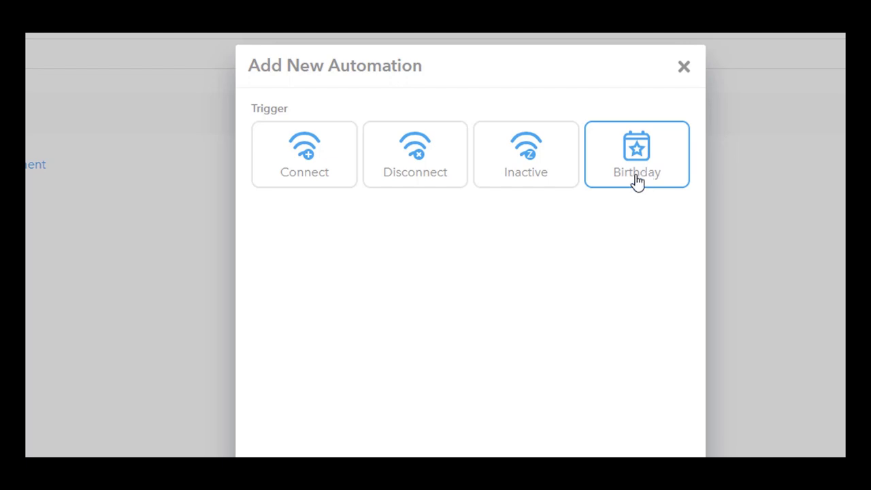
- Set the automation to send once, 1 day after the Connect trigger, and close it without choosing a delivery app
left_click(291, 160)
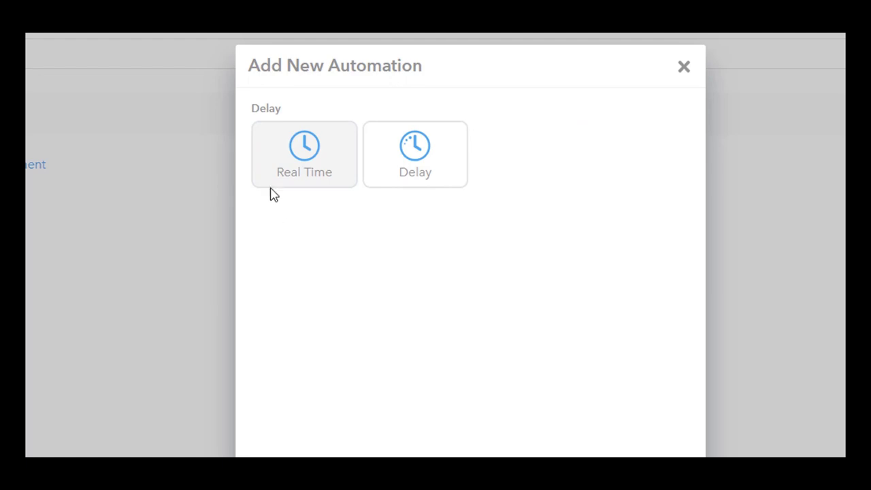
left_click(408, 156)
left_click(320, 246)
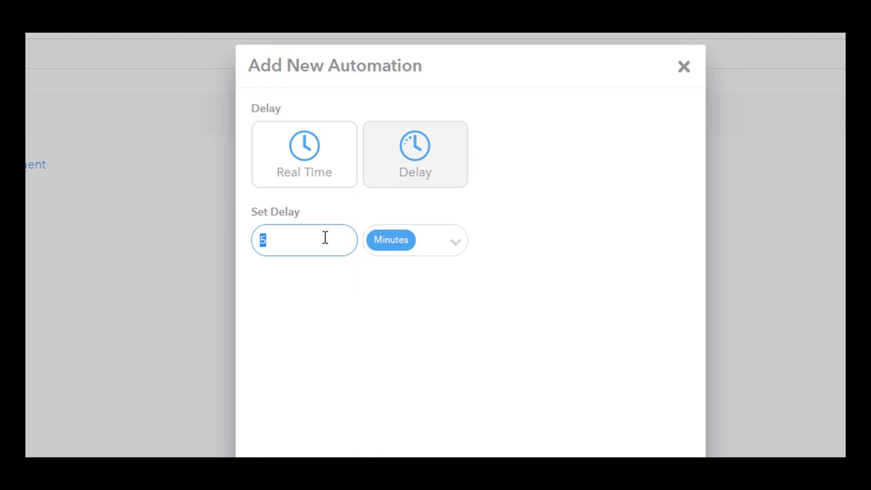
type("1")
left_click(449, 247)
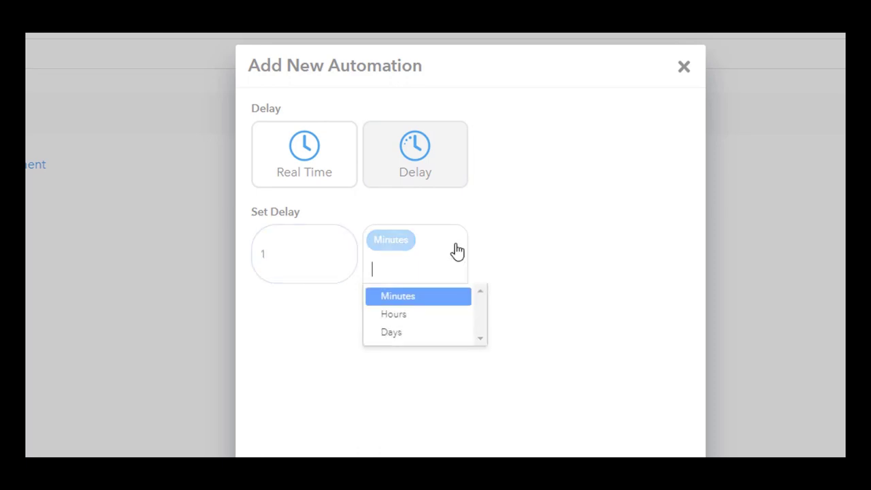
left_click(426, 333)
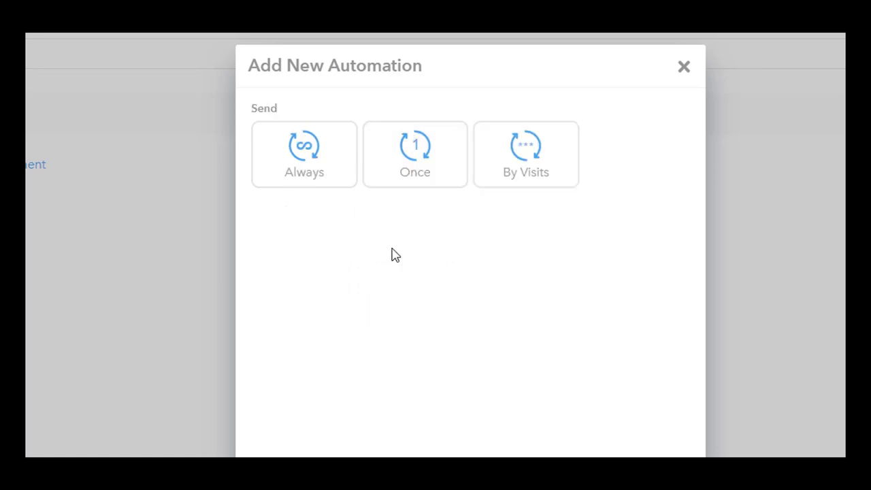
left_click(426, 179)
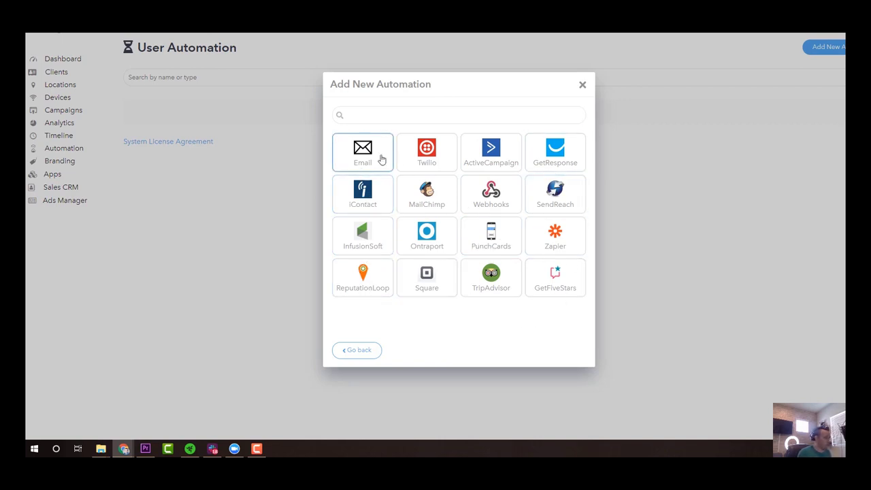
left_click(583, 85)
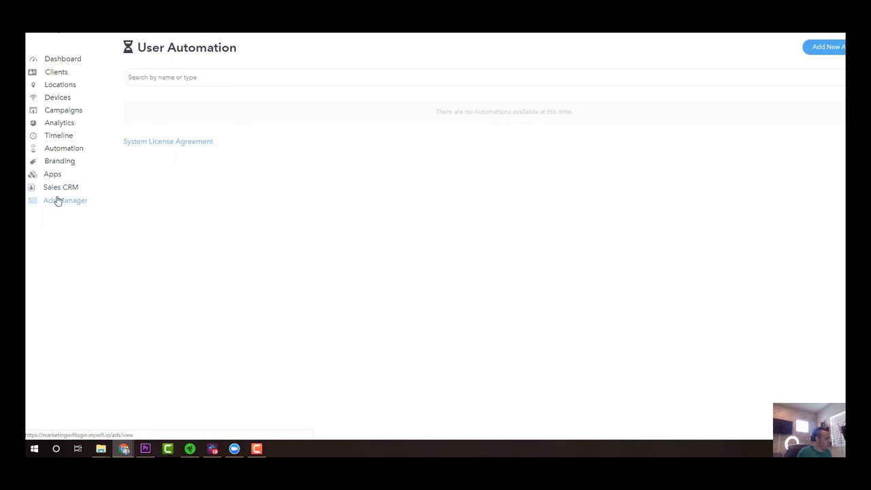
- Open the Apps section and view the CRM, Loyalty and Text SMS integration categories
left_click(53, 174)
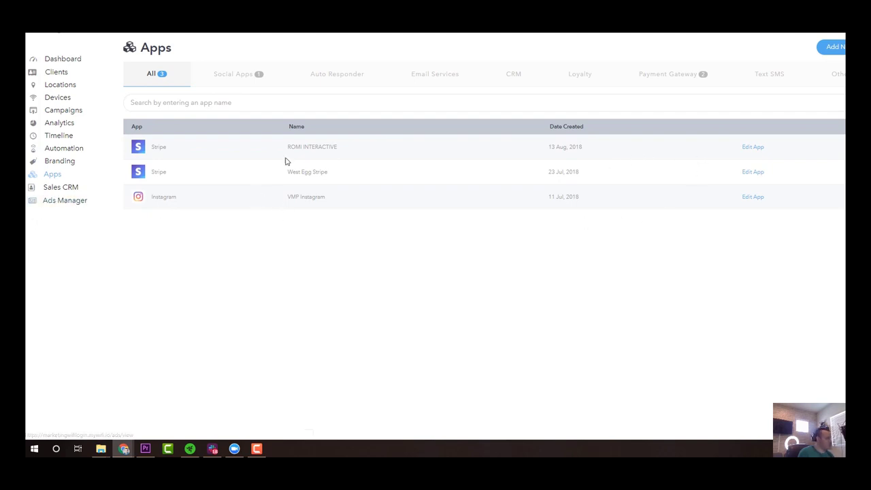
left_click(513, 77)
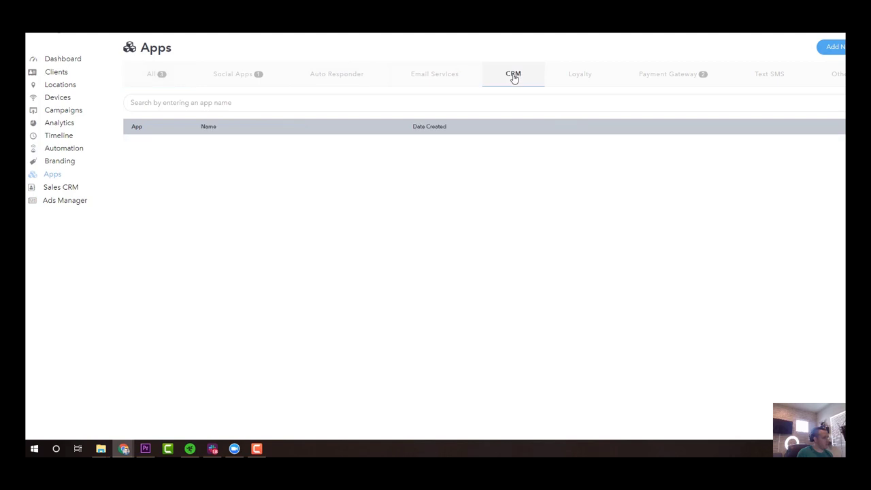
left_click(587, 84)
left_click(768, 79)
- View the app types offered for a new app, check the Others category, and close without adding one
left_click(832, 48)
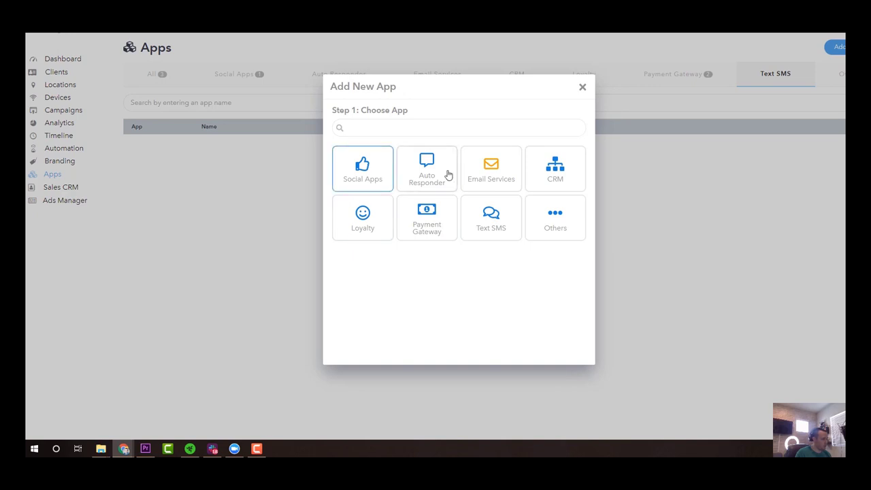
left_click(653, 313)
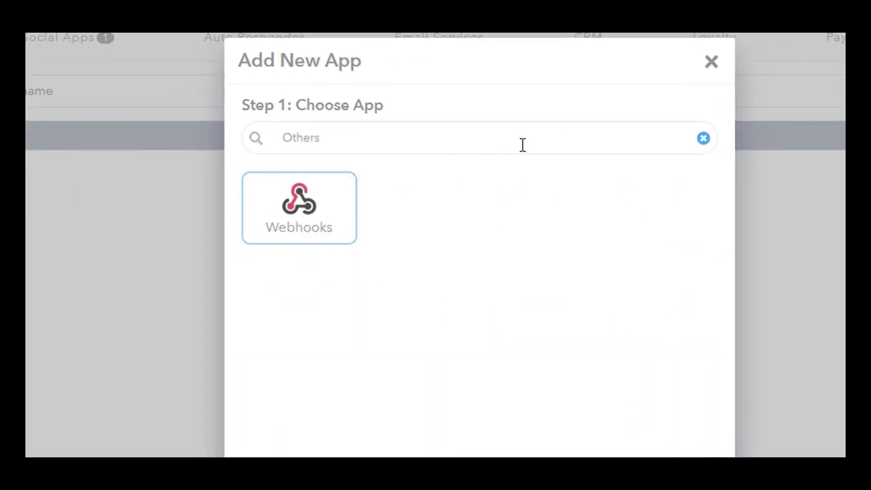
left_click(736, 60)
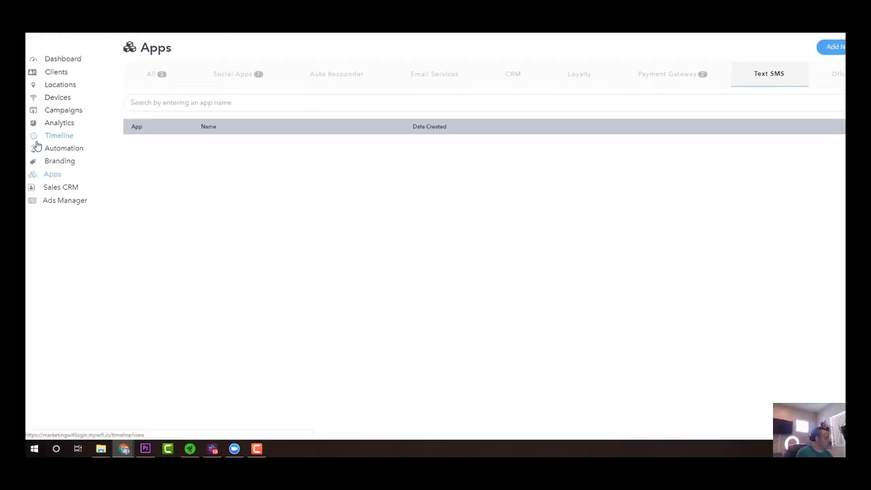